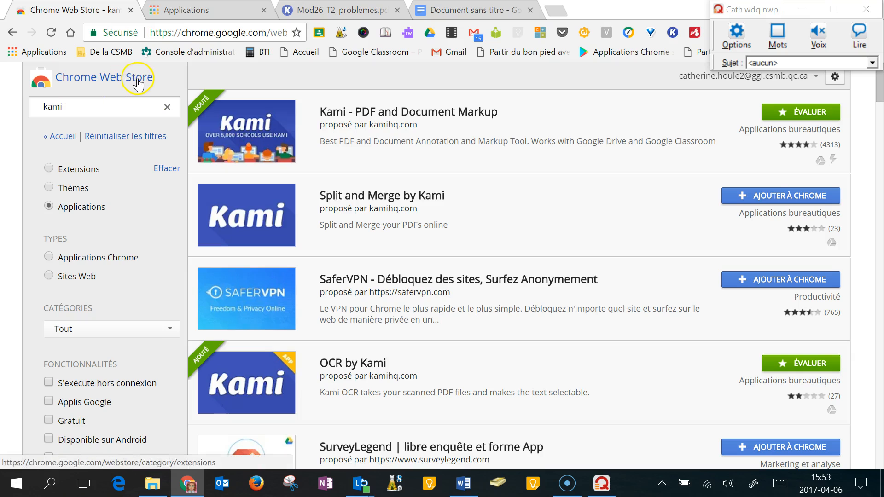
- Launch Kami from the Chrome apps page and open "Problèmes mathématiques.pdf" from Google Drive by searching for "probl"
left_click(197, 13)
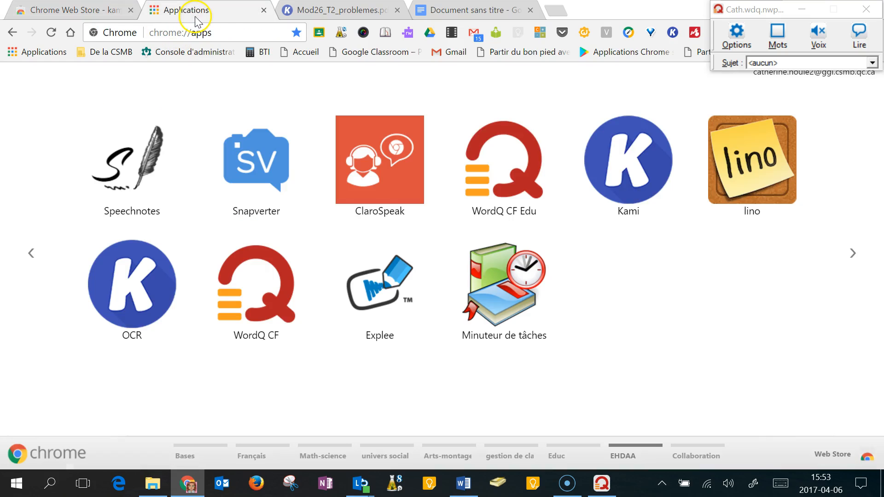
left_click(619, 162)
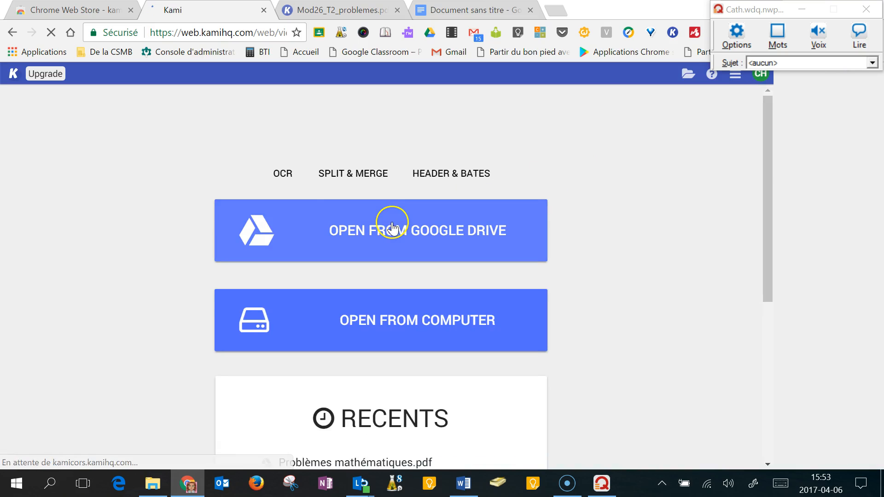
left_click(396, 227)
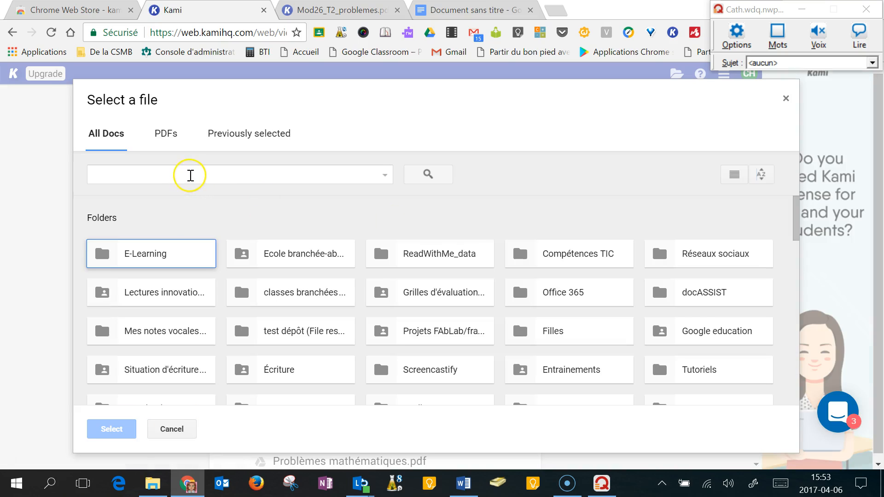
left_click(191, 176)
type("probl")
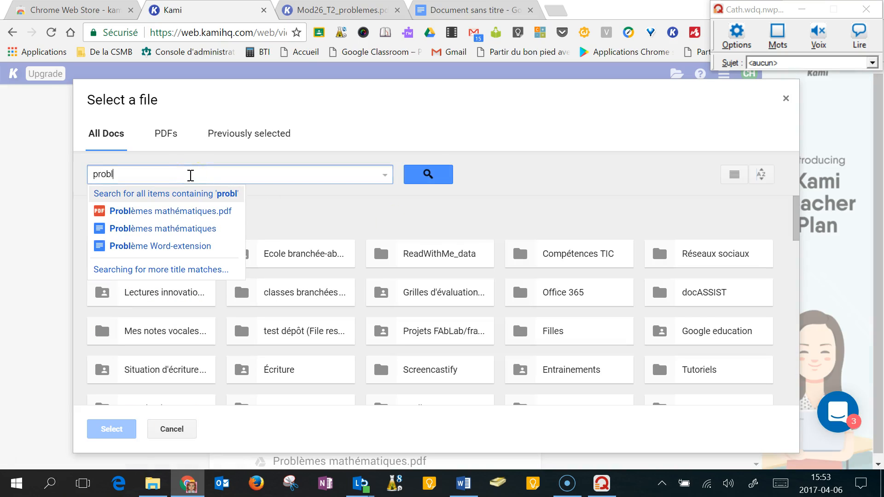
left_click(183, 212)
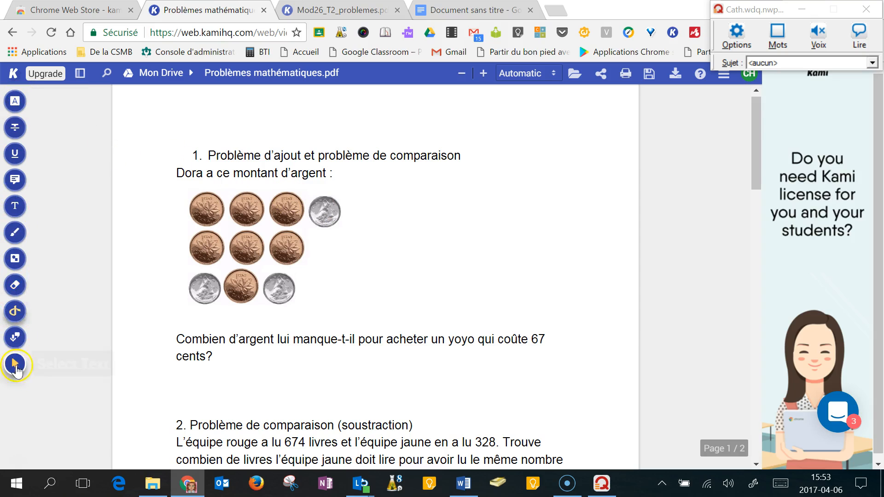
- Highlight "674 livres" and "328" in the text of problem 2
left_click(16, 103)
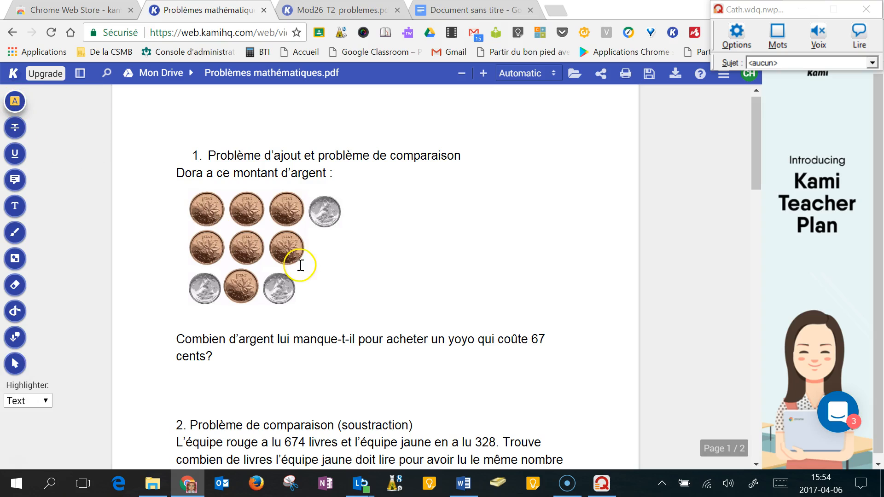
left_click_drag(341, 442, 284, 442)
left_click_drag(496, 441, 473, 442)
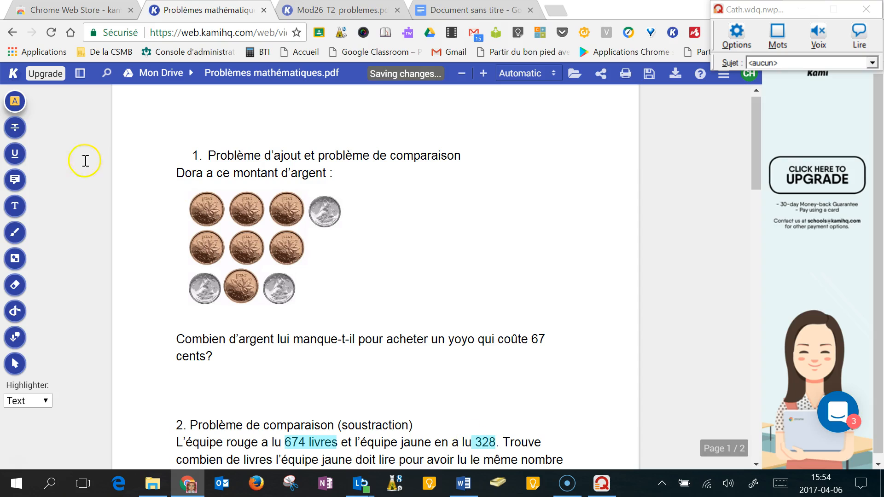
- Strike through "Problème" in the problem 2 heading and underline "Dora a ce montant d'argent :" in problem 1
left_click(15, 128)
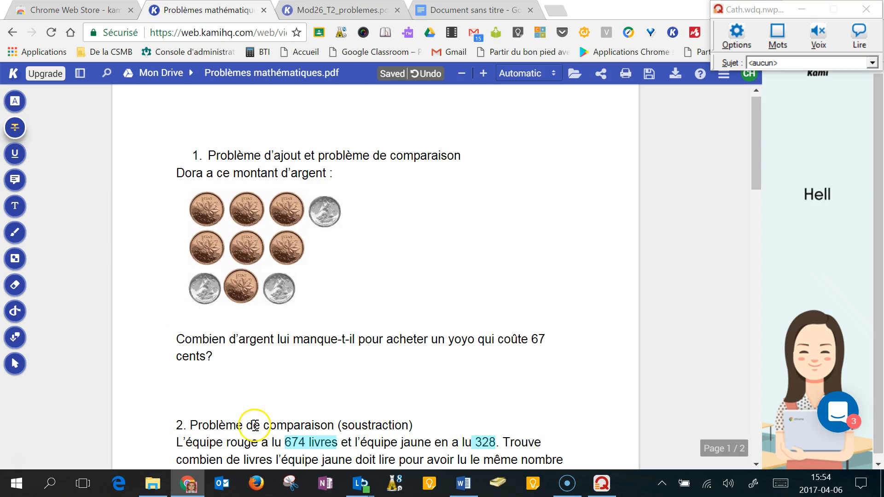
left_click_drag(243, 423, 193, 428)
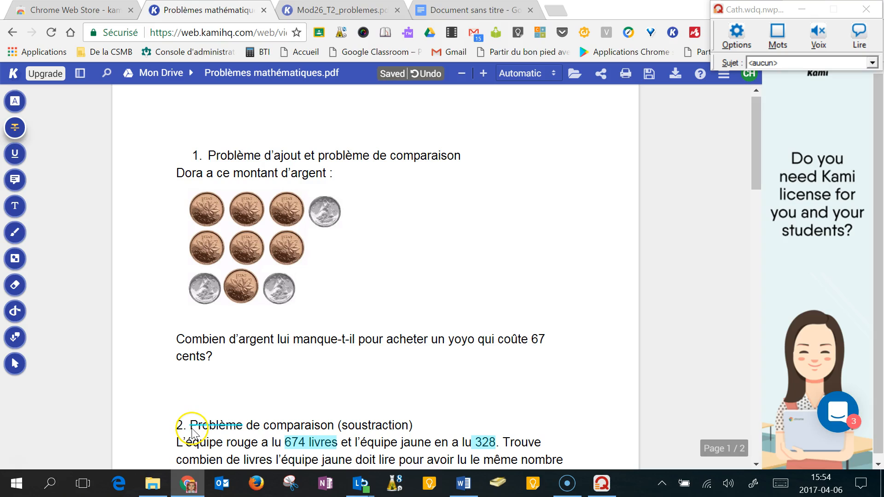
left_click(16, 153)
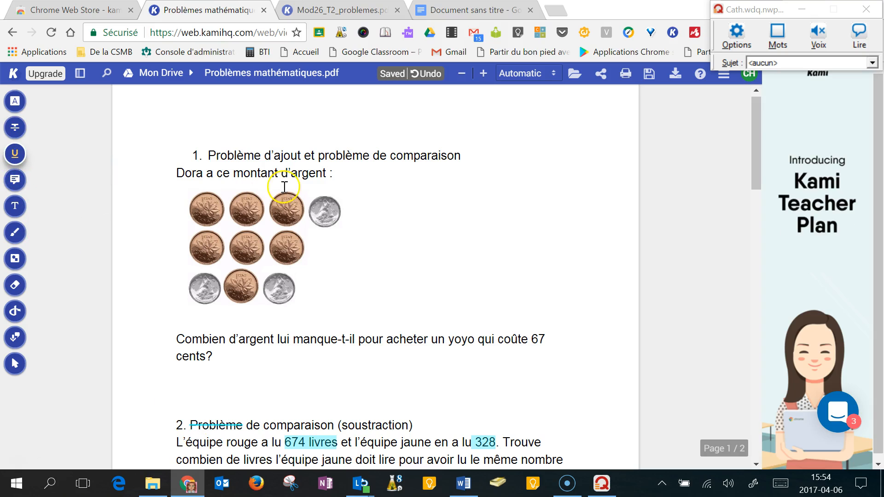
left_click_drag(334, 174, 176, 176)
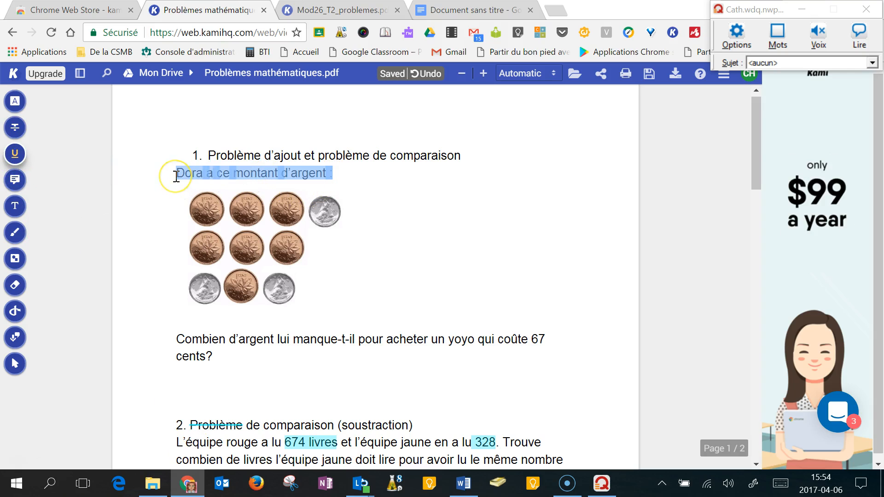
mouse_move(19, 154)
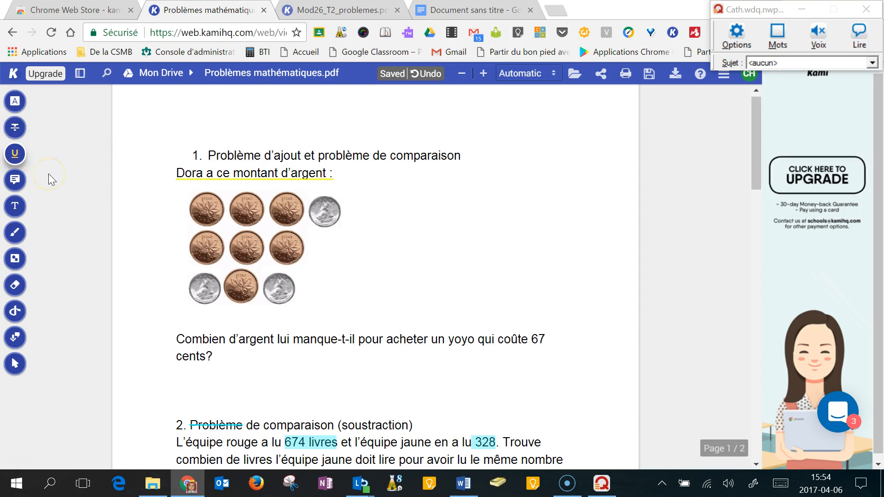
- Add a red comment after the question "cents?" in problem 1 with the text "Bravo!"
left_click(16, 181)
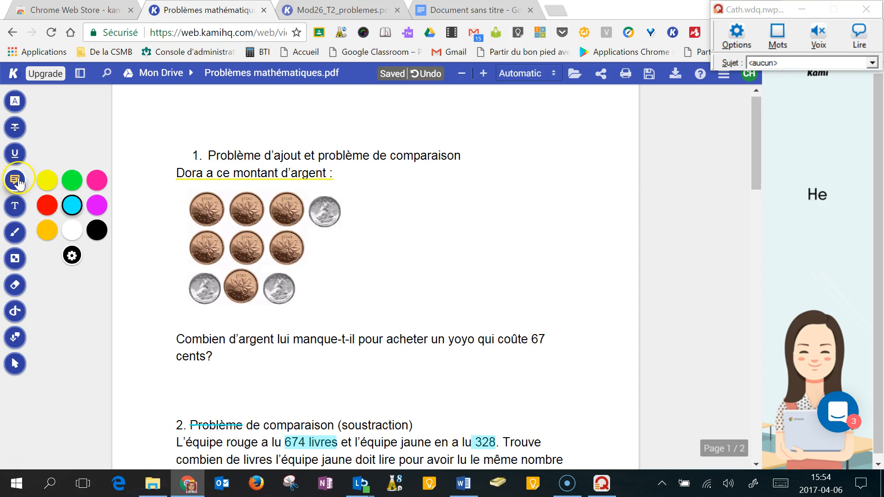
left_click(54, 204)
left_click(243, 359)
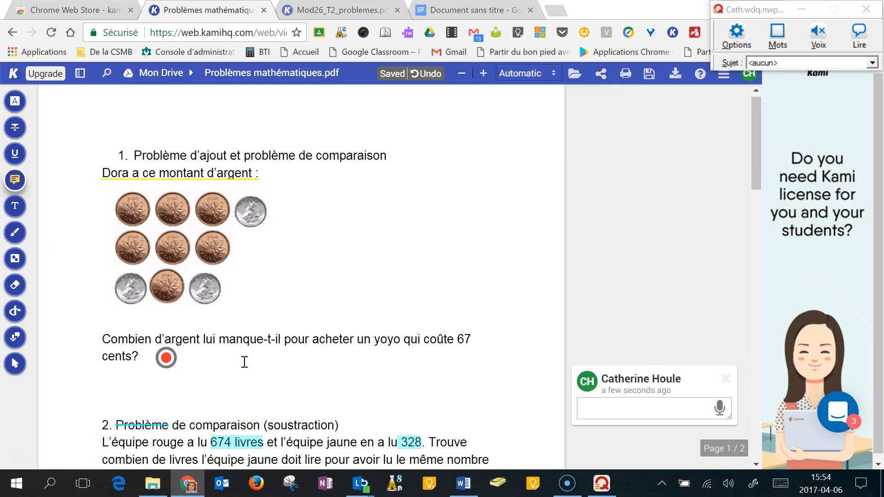
left_click(619, 415)
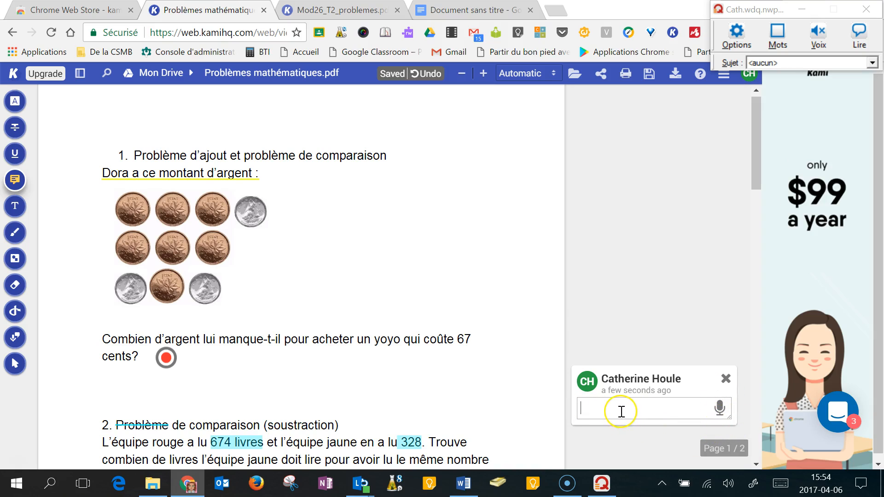
type("Bravo")
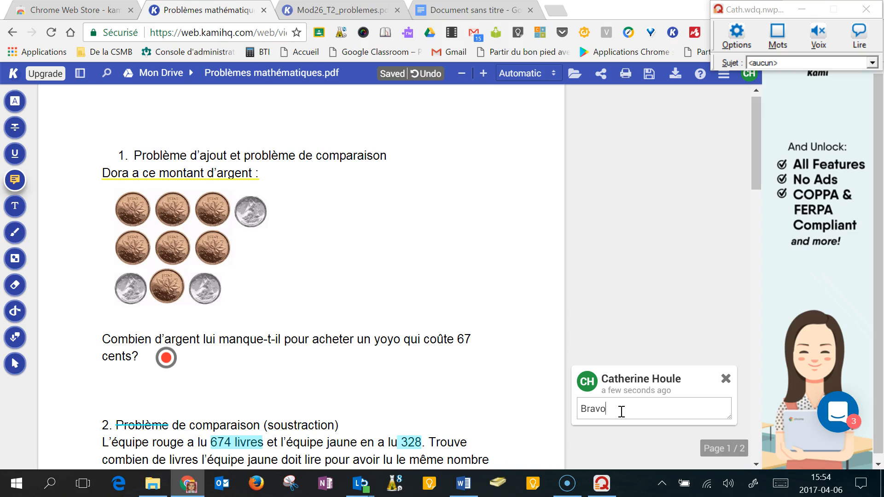
type("!")
key("Return")
left_click(628, 428)
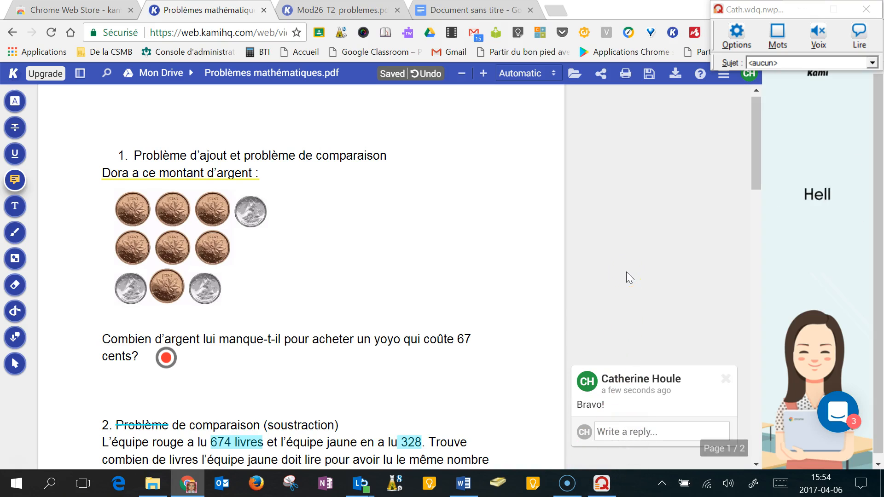
- Add a 12px text box below the problem 1 question reading "Réponse:", a blank gap and "$"
left_click(15, 206)
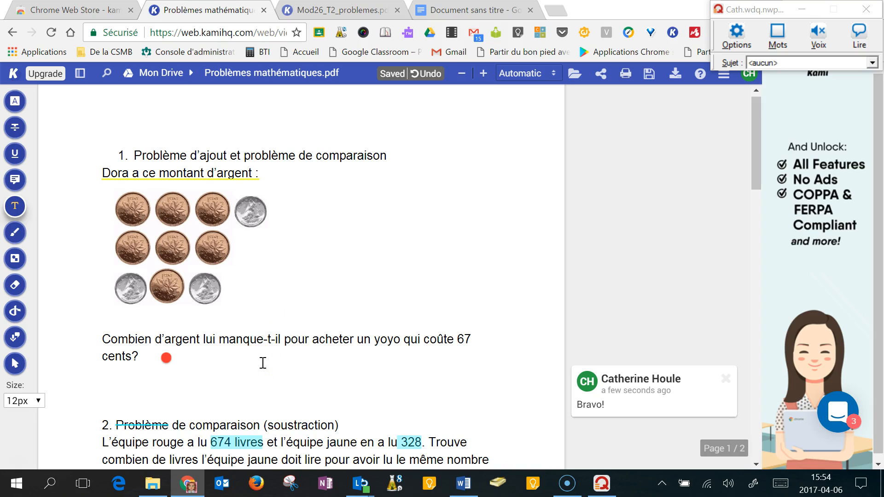
type("Répo")
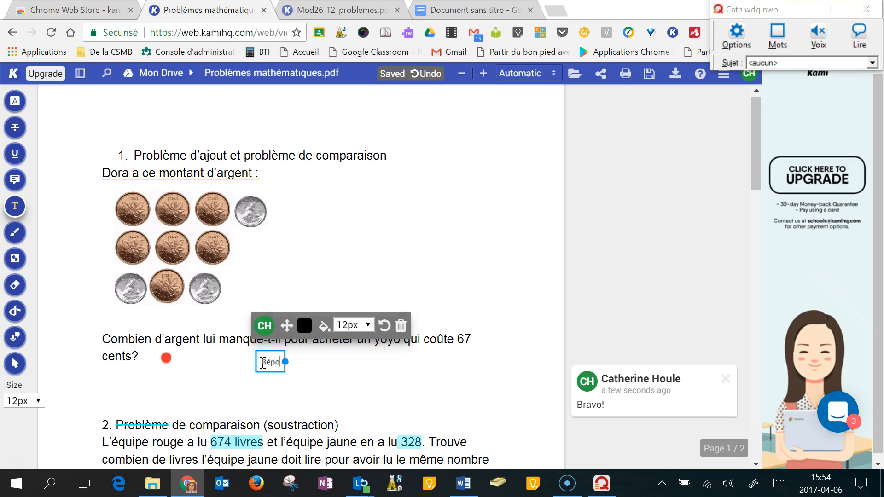
type("nse: _")
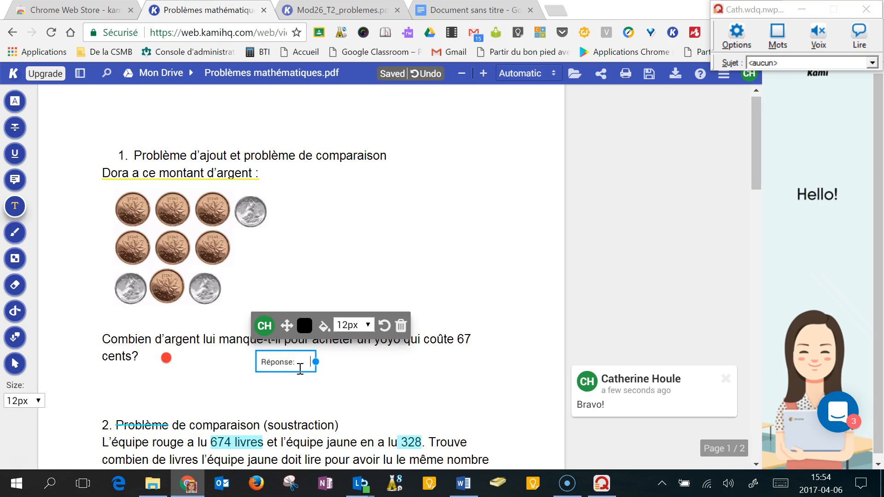
type("    $")
left_click(404, 370)
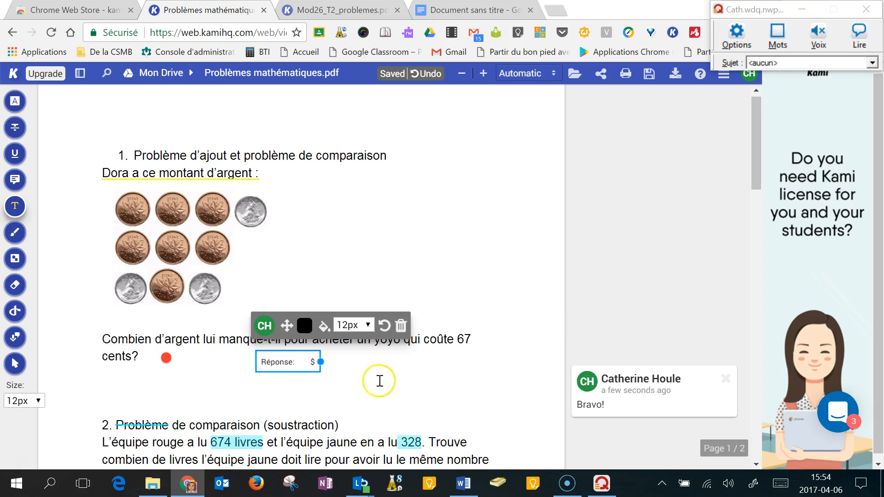
left_click(231, 396)
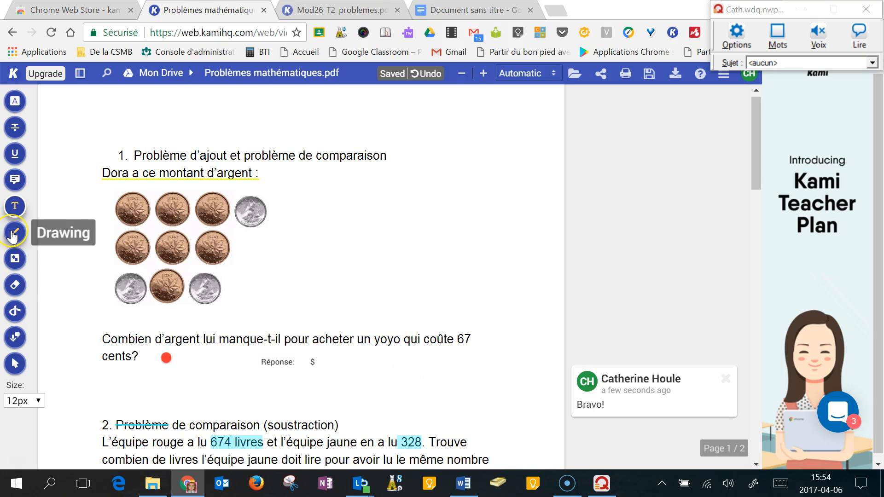
- Draw a yellow freehand outline around the seven copper coins in problem 1 with the Drawing tool
left_click(12, 233)
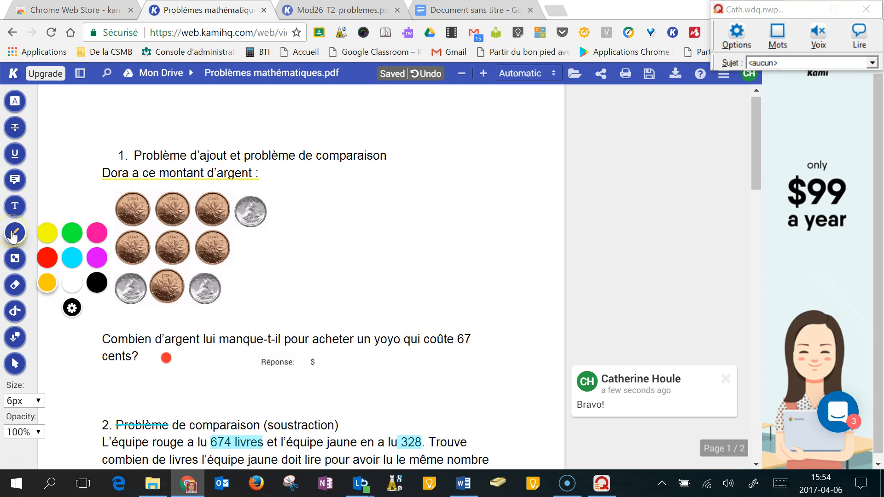
left_click(48, 234)
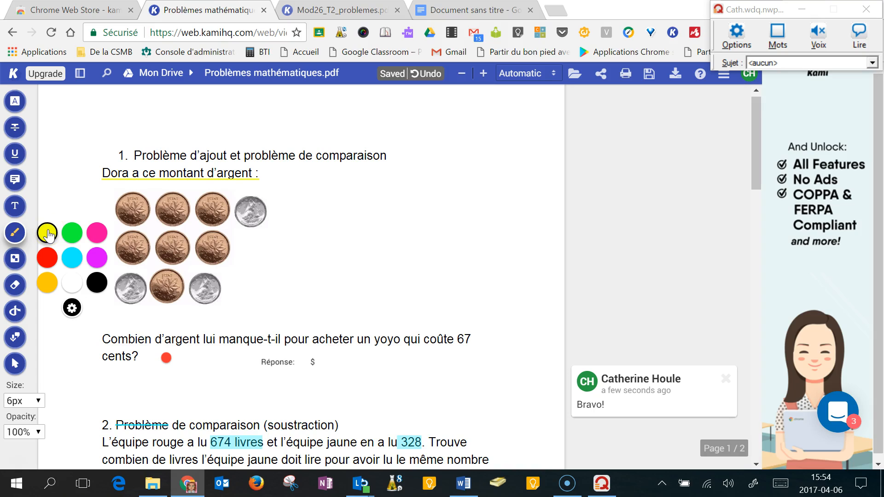
mouse_move(112, 189)
left_mouse_down()
mouse_move(175, 173)
mouse_move(247, 203)
mouse_move(237, 272)
mouse_move(145, 297)
mouse_move(99, 220)
mouse_move(133, 186)
left_mouse_up()
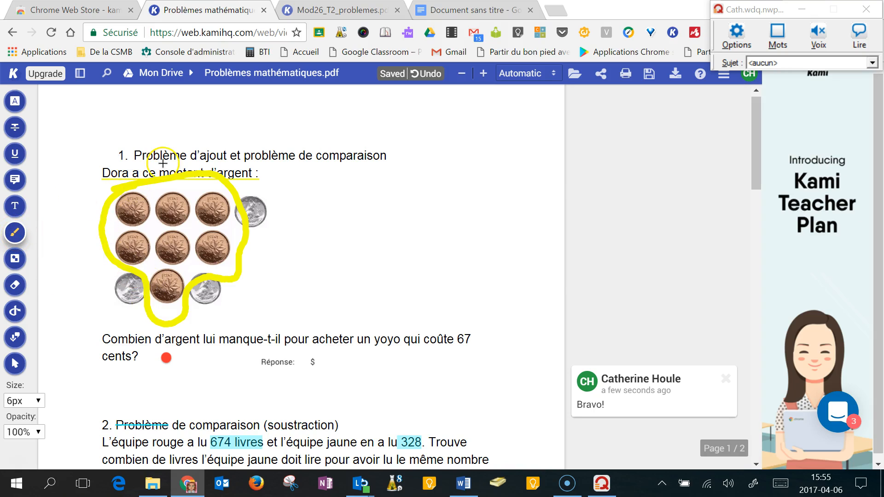
- Handwrite "7x1" and, below it, "3x10" in yellow beside the coins
mouse_move(313, 190)
left_mouse_down()
mouse_move(329, 231)
mouse_move(343, 212)
left_mouse_up()
mouse_move(352, 205)
left_mouse_down()
mouse_move(387, 230)
mouse_move(350, 225)
left_mouse_up()
left_click_drag(407, 202, 403, 224)
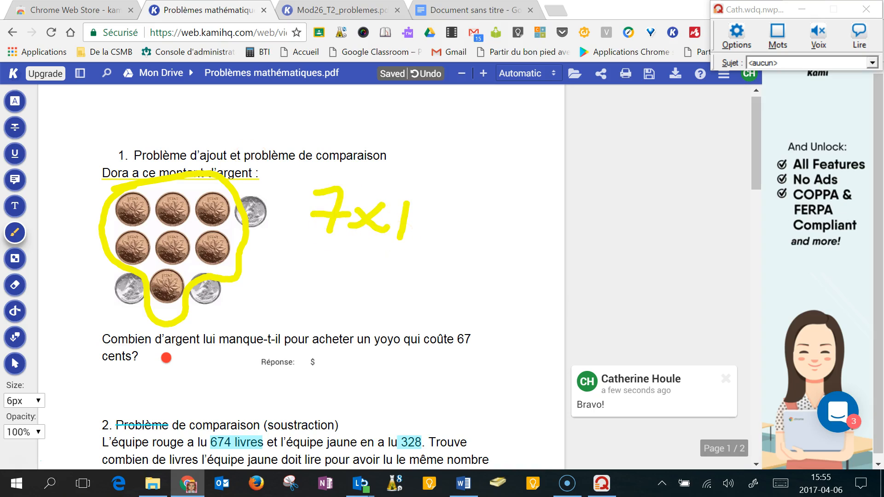
left_click_drag(308, 258, 306, 297)
left_click_drag(343, 264, 365, 288)
mouse_move(364, 263)
left_mouse_down()
mouse_move(346, 289)
mouse_move(387, 295)
left_mouse_up()
mouse_move(405, 260)
left_mouse_down()
mouse_move(420, 276)
mouse_move(402, 276)
left_mouse_up()
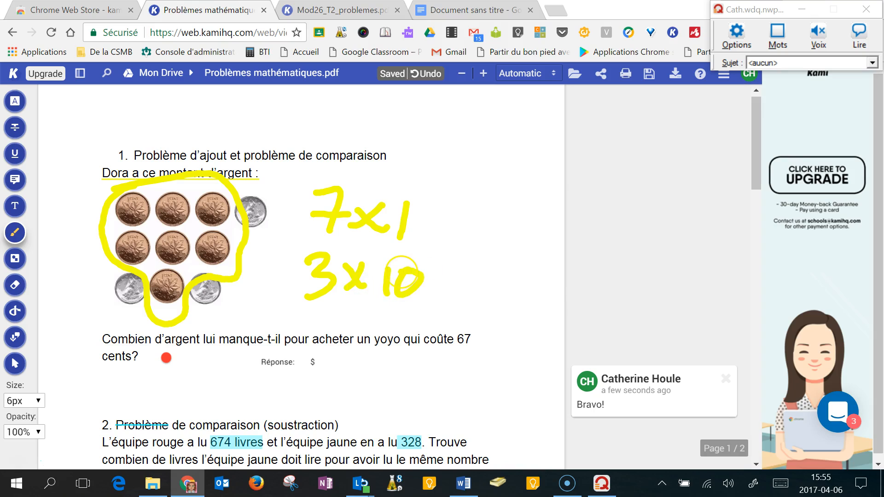
- Draw a small pink rectangle near the page's upper right corner, beside the problem 1 heading
left_click(15, 265)
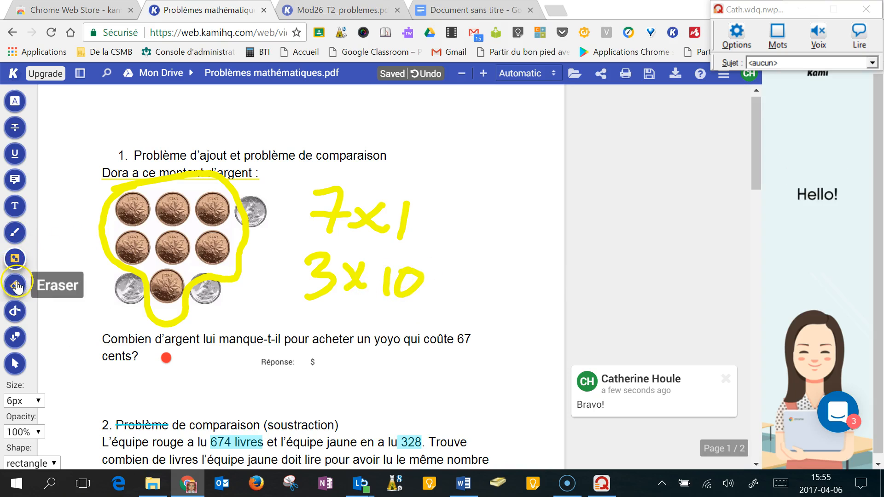
mouse_move(16, 266)
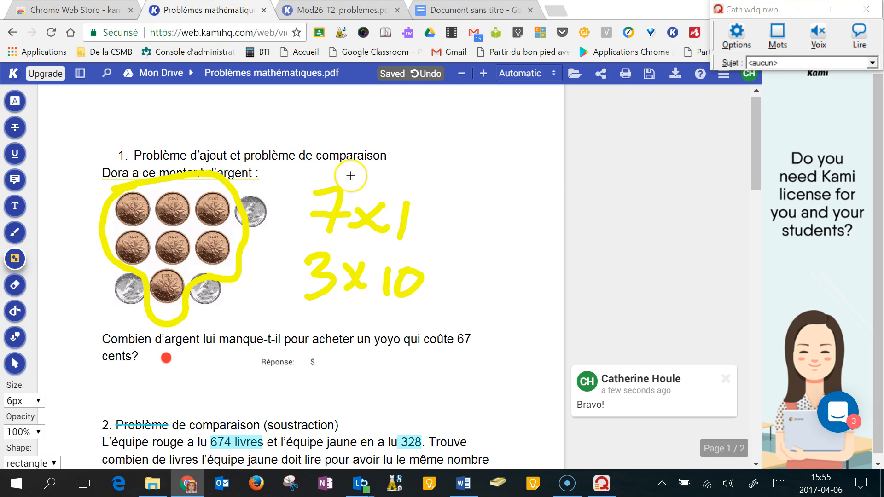
left_click_drag(456, 143, 492, 188)
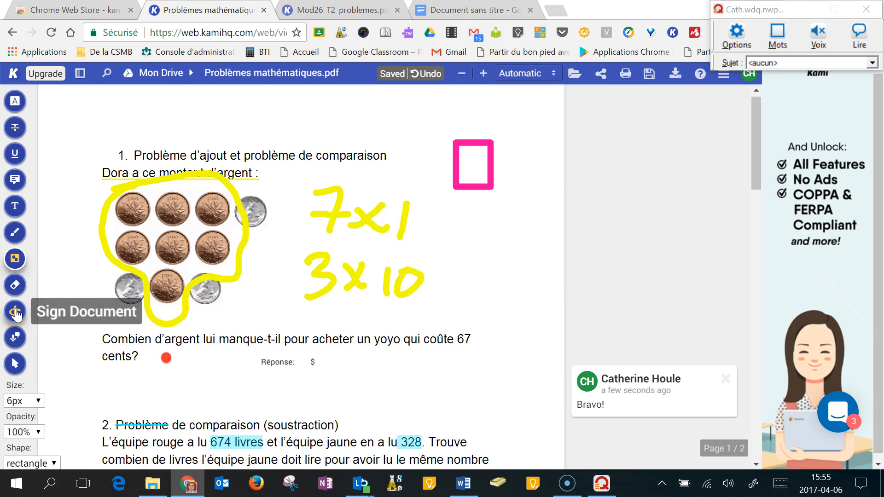
- Select the question "Combien d'argent lui manque-t-il pour acheter un yoyo qui coûte 67 cents?" and have WordQ read it aloud
left_click(15, 364)
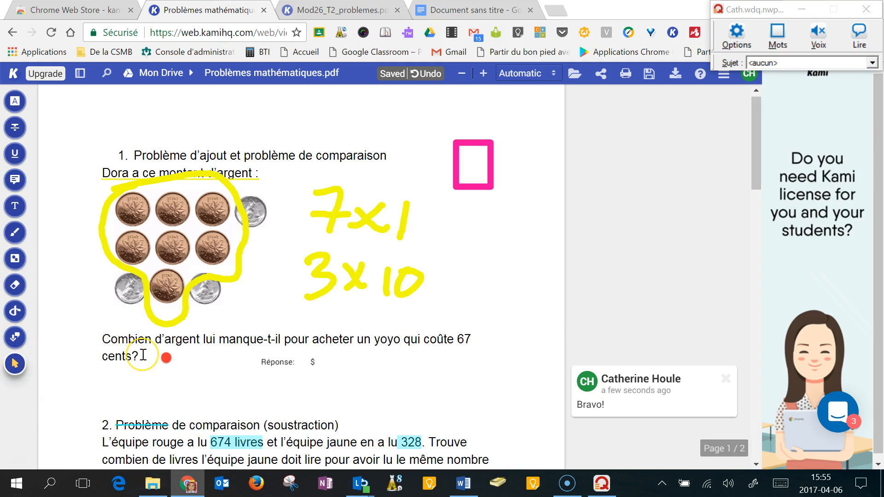
left_click_drag(143, 355, 106, 345)
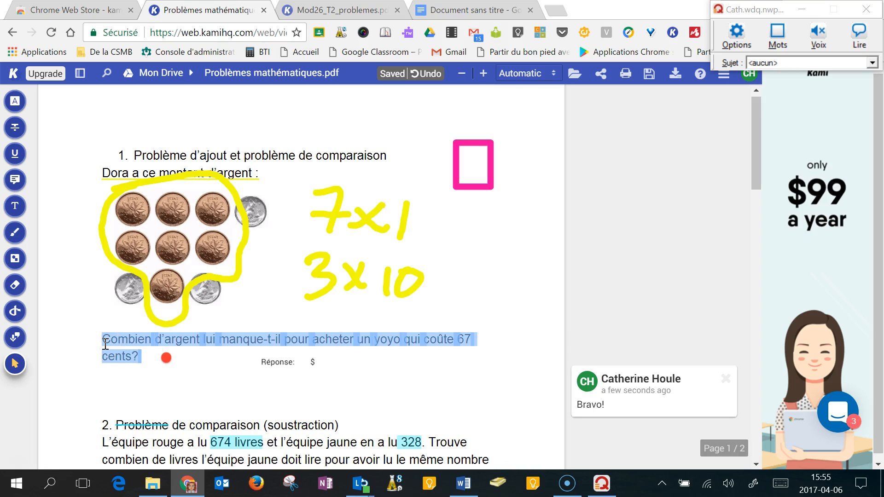
left_click(869, 37)
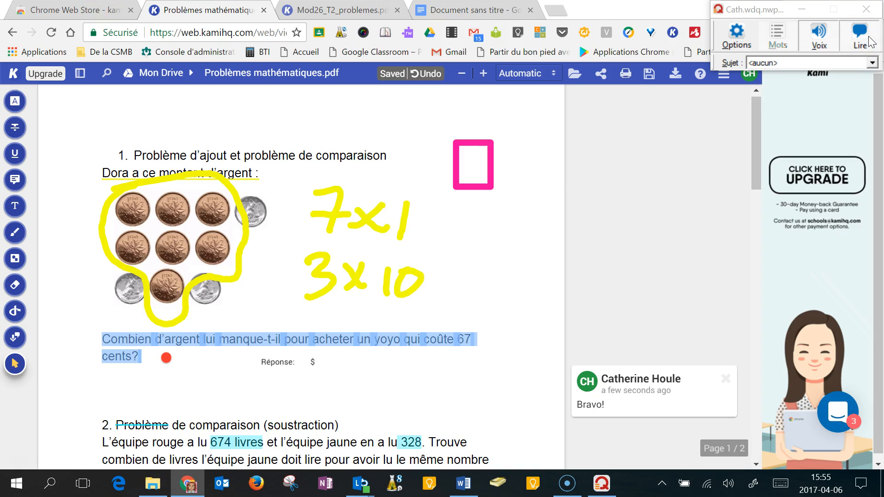
left_click(863, 40)
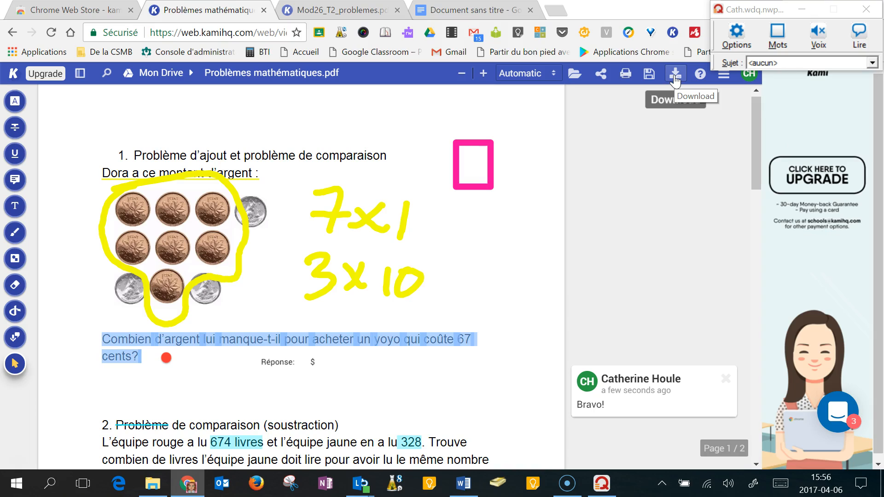
- Save the annotated PDF to Google Drive immediately and close the save options
left_click(651, 79)
left_click(650, 81)
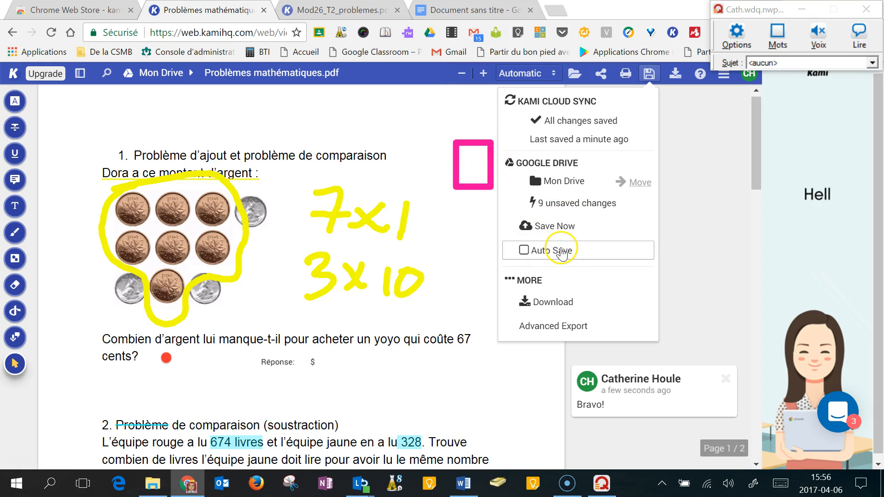
left_click(558, 234)
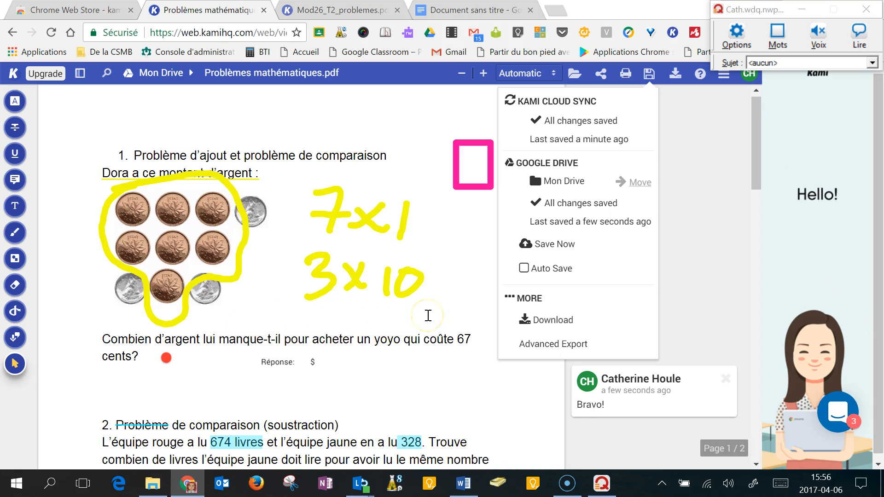
left_click(445, 382)
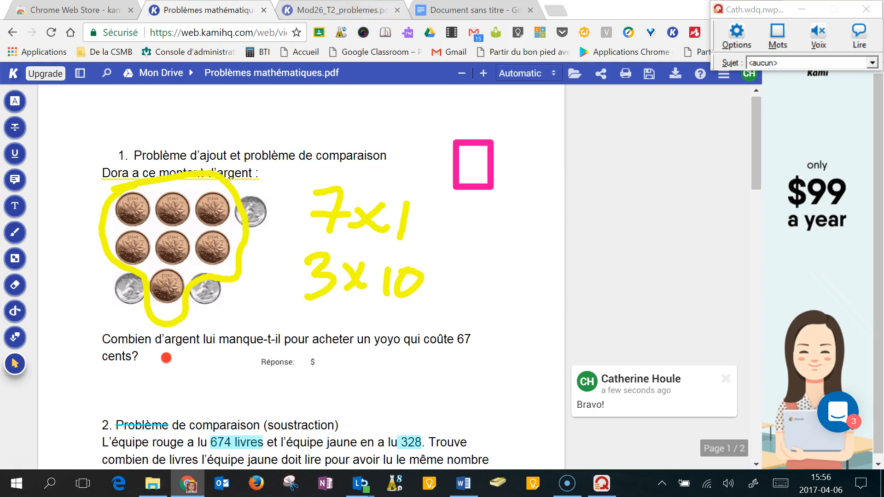
- Switch to Mod26_T2_problemes.pdf and select the full text of problems 1 and 2
left_click(367, 8)
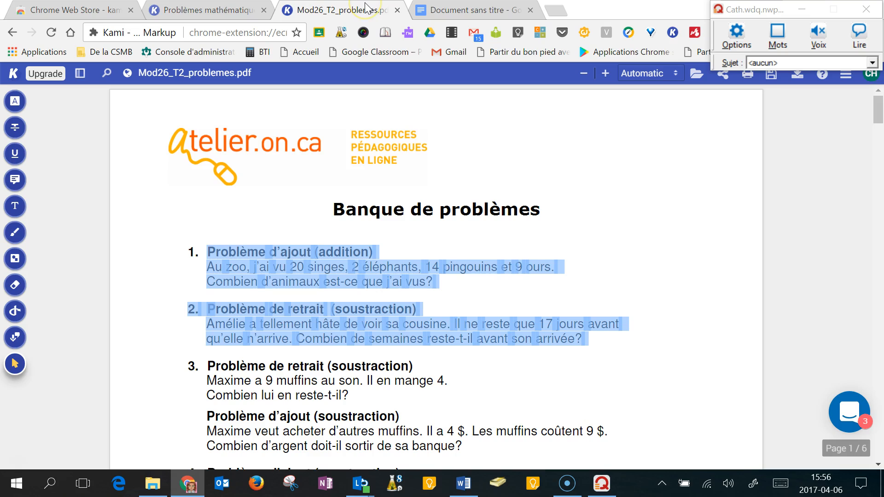
left_click(248, 220)
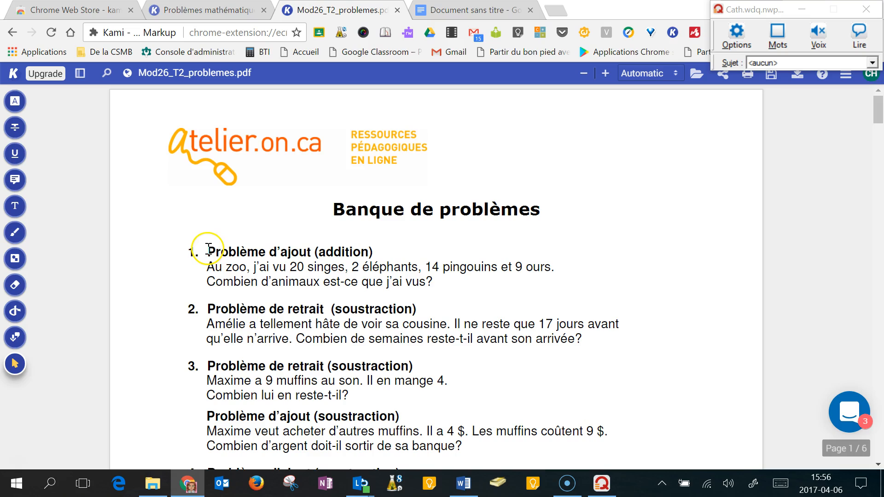
left_click_drag(209, 248, 598, 337)
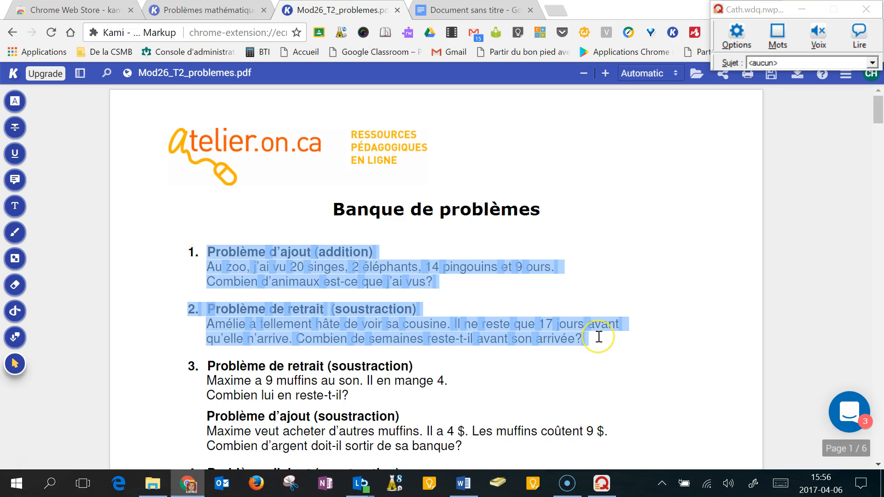